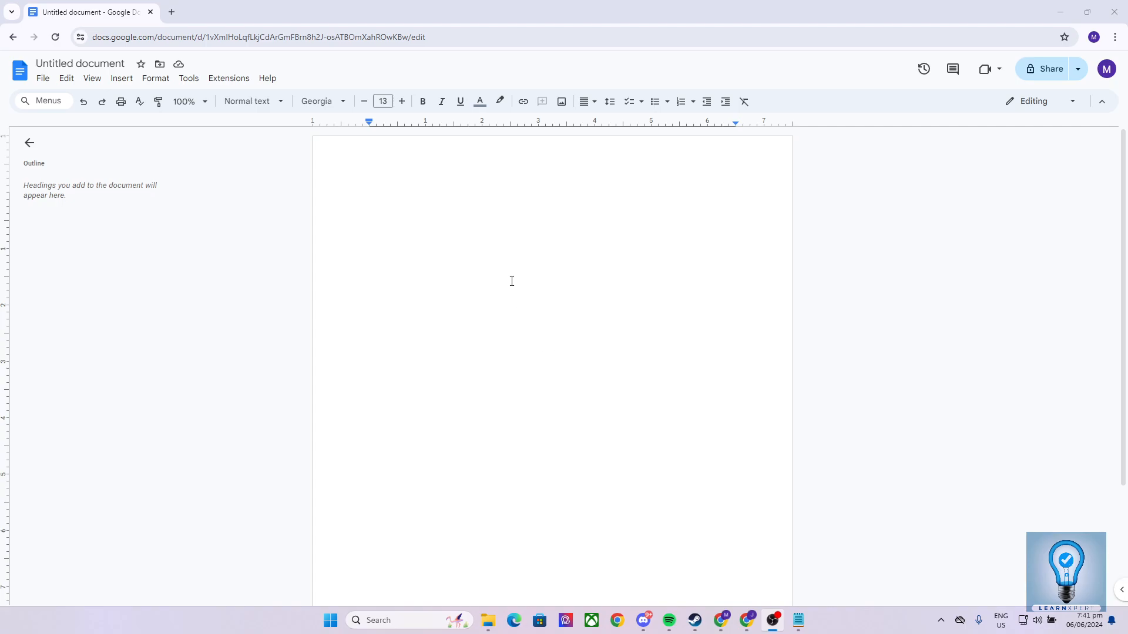
Place the cursor in the blank document and dismiss the watermarks announcement
double_click(487, 177)
left_click(477, 222)
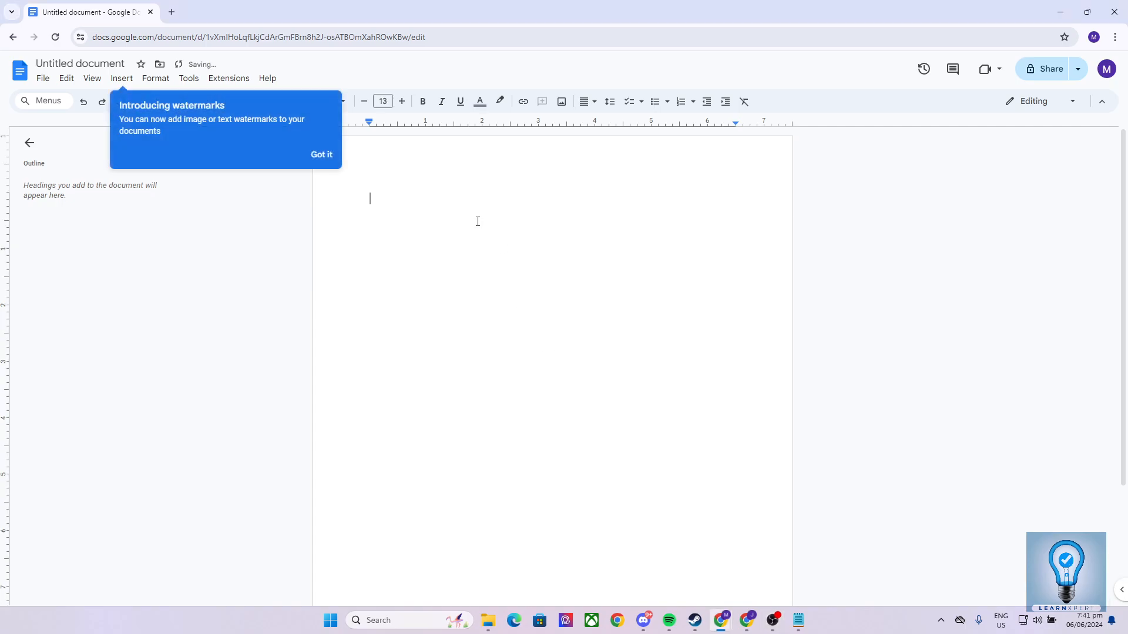
left_click(321, 155)
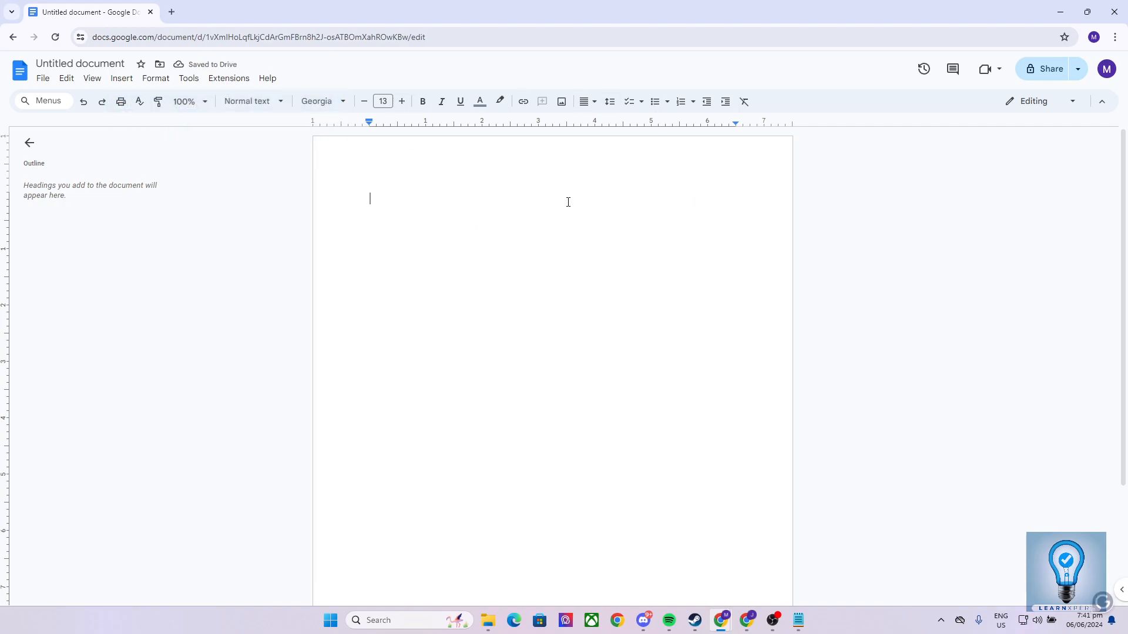
Write the bold heading "Things that my subscribers should do:" on the first line and begin a new line below it
key("ctrl+b")
type("Thing")
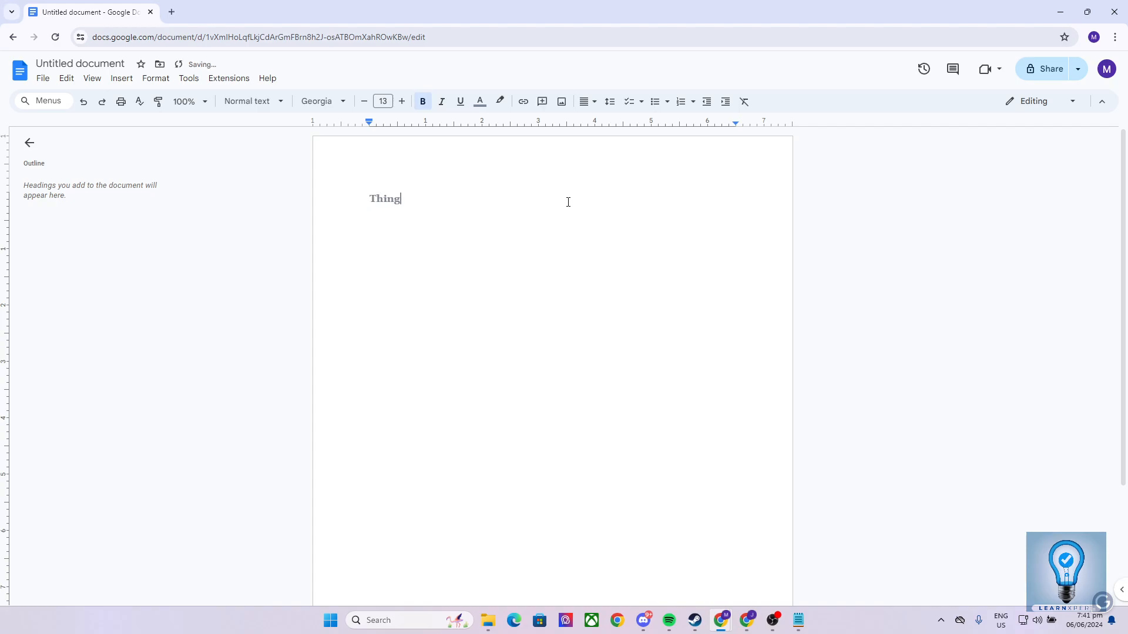
type("s that m,y")
key("BackSpace")
key("BackSpace")
key("BackSpace")
type("y subscribers should d")
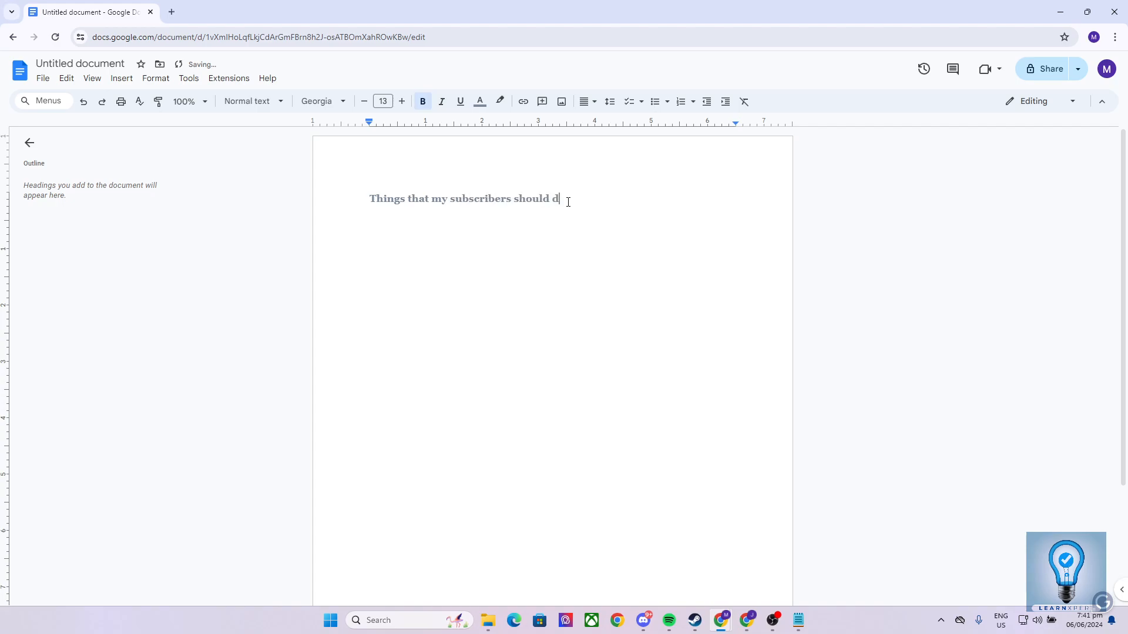
type("o:")
key("Return")
Start a checklist below the heading using the style that strikes through completed items
left_click(583, 197)
left_click(469, 218)
left_click(641, 105)
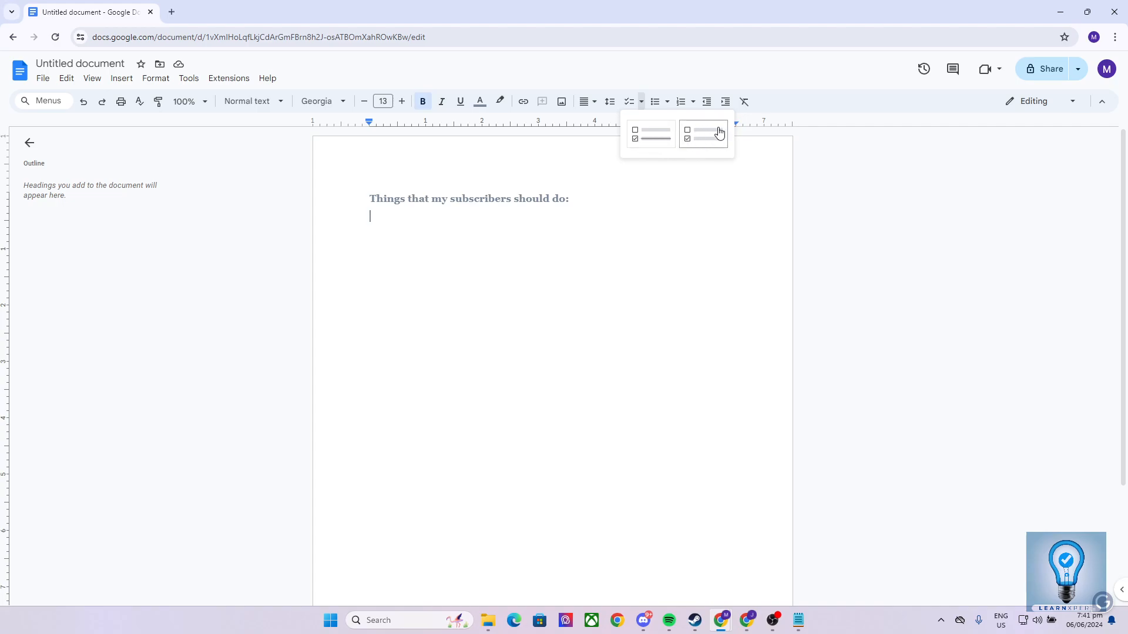
left_click(650, 139)
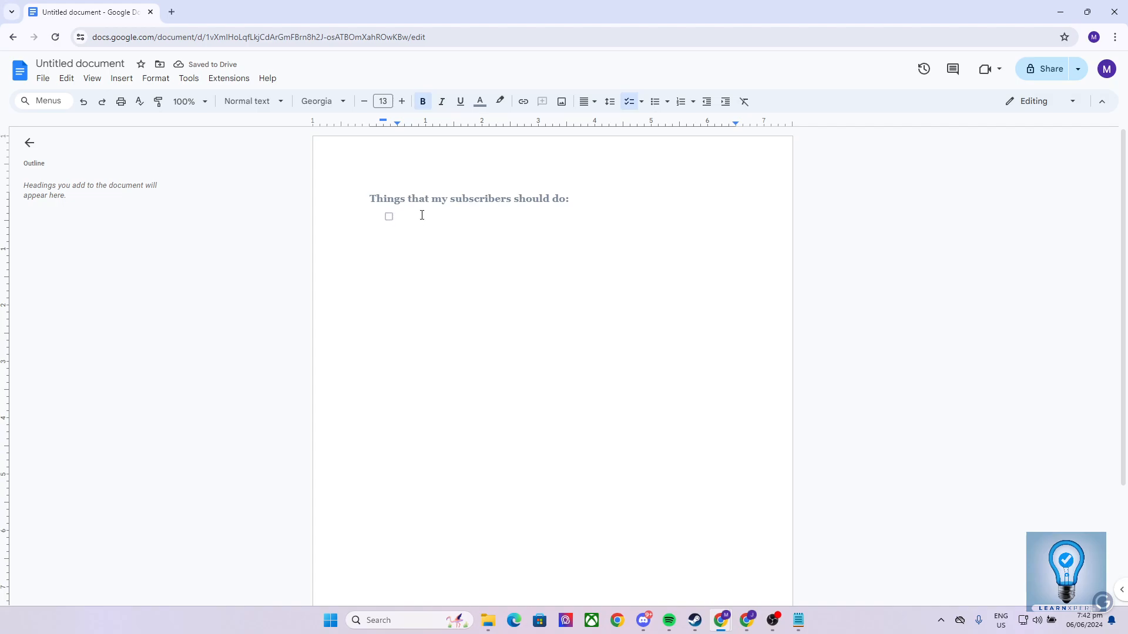
Fill the checklist with the non-bold items Like, Comment and Share
key("ctrl+b")
type("Like")
key("Return")
type("Comment")
key("Return")
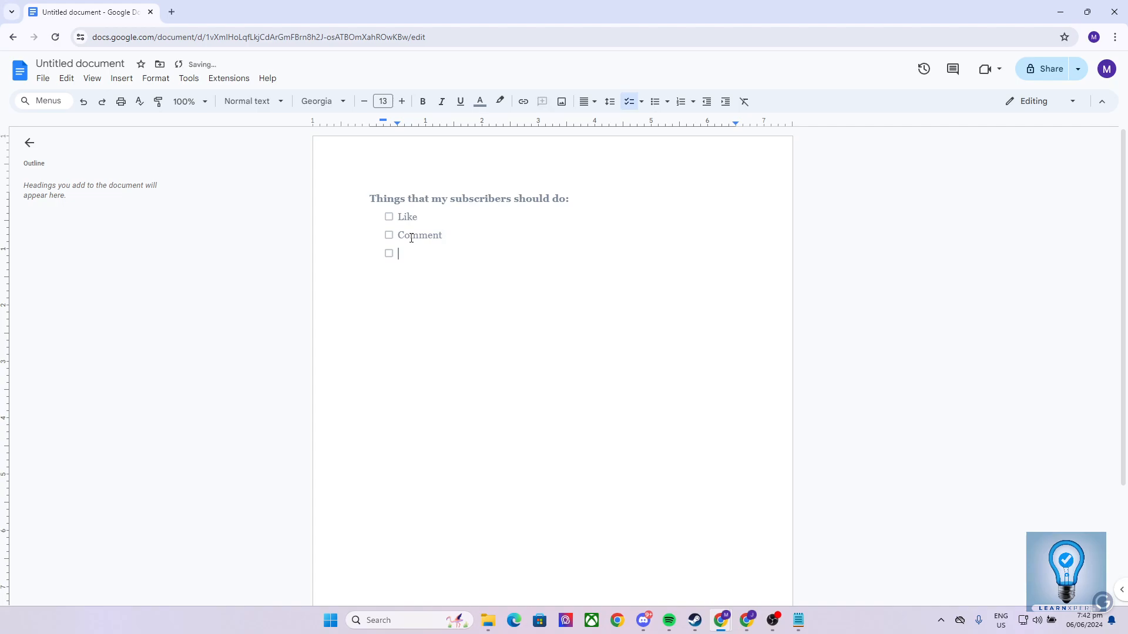
type("Sharw")
key("BackSpace")
type("e")
key("Return")
key("BackSpace")
key("BackSpace")
Check off the Like, Comment and Share checklist items, and uncheck all three again
left_click(389, 217)
left_click(391, 218)
left_click(390, 218)
left_click(389, 235)
left_click(390, 254)
left_click(389, 217)
left_click(389, 234)
left_click(389, 254)
Copy the heading "Things that my subscribers should do:" and paste it below the checklist, leaving a blank line between them
key("Return")
left_click_drag(571, 199, 369, 199)
key("ctrl+c")
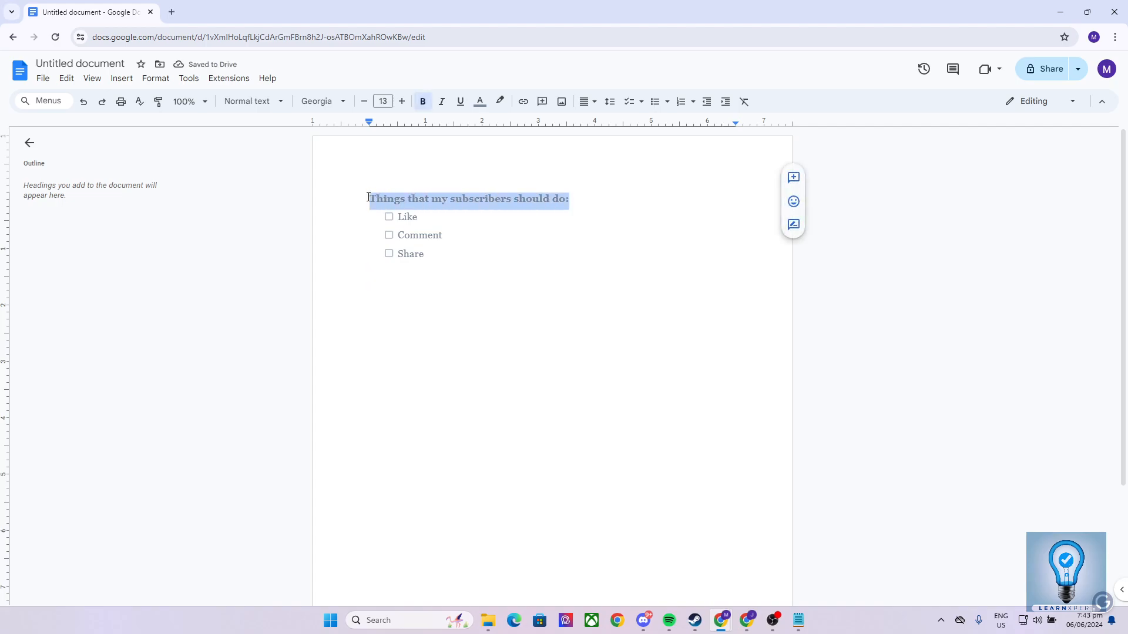
left_click(371, 290)
key("ctrl+v")
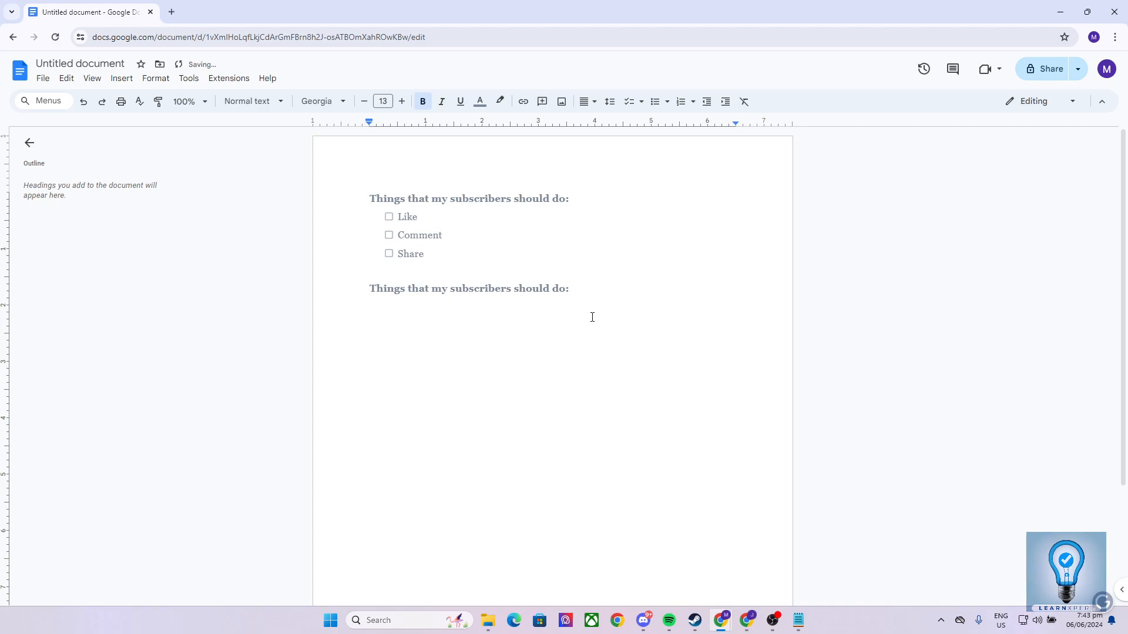
Start a bulleted list with solid round bullets on a new line under the second heading
key("Return")
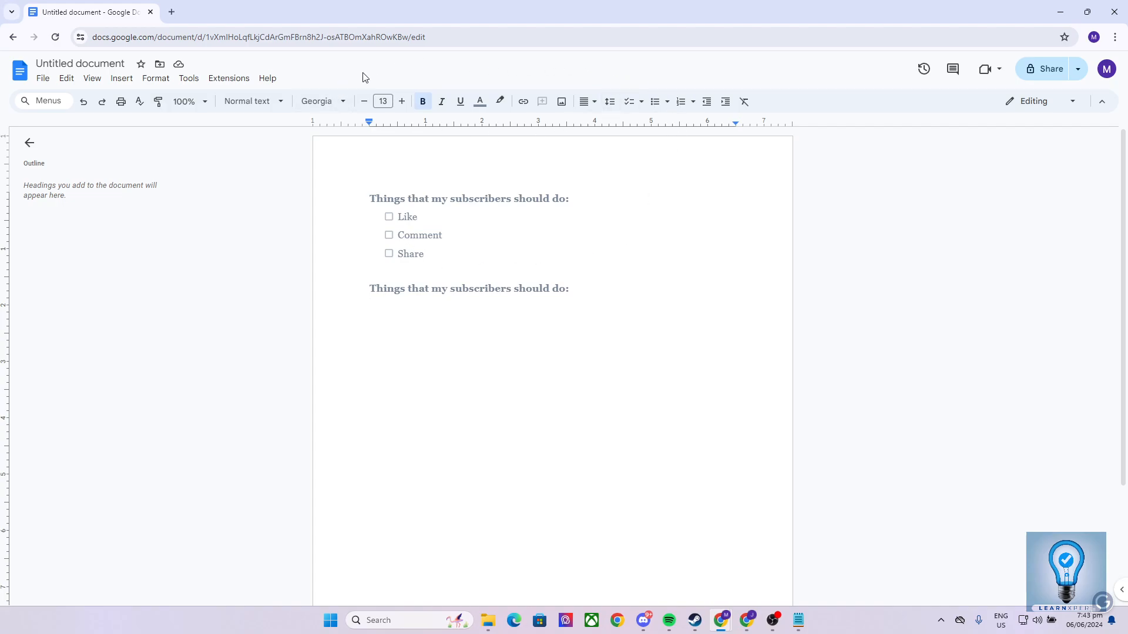
left_click(668, 103)
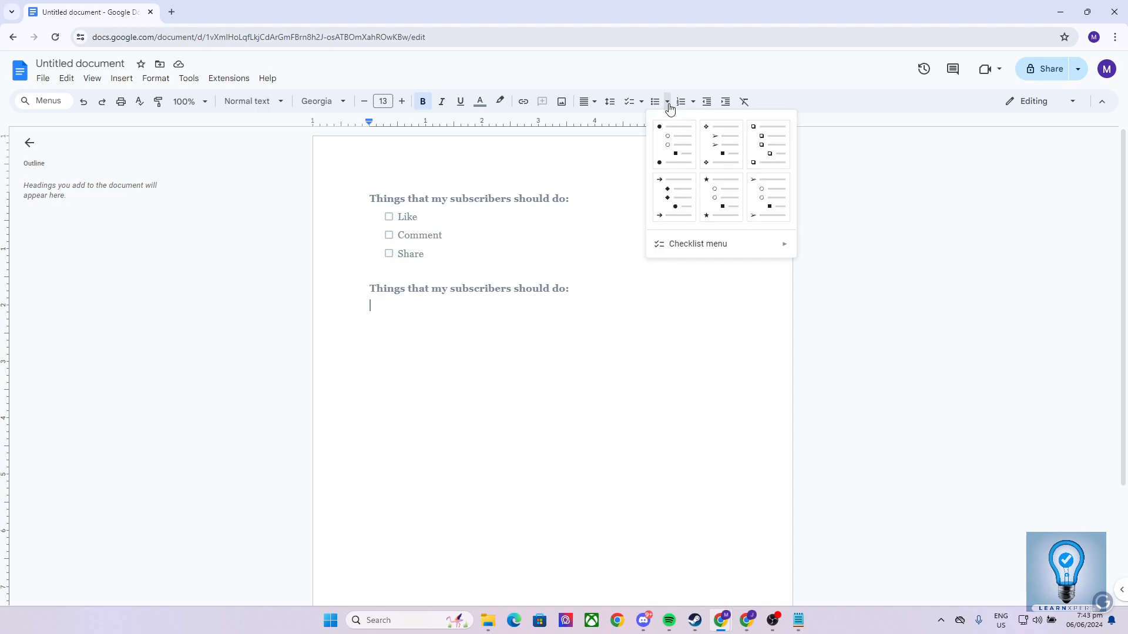
left_click(665, 153)
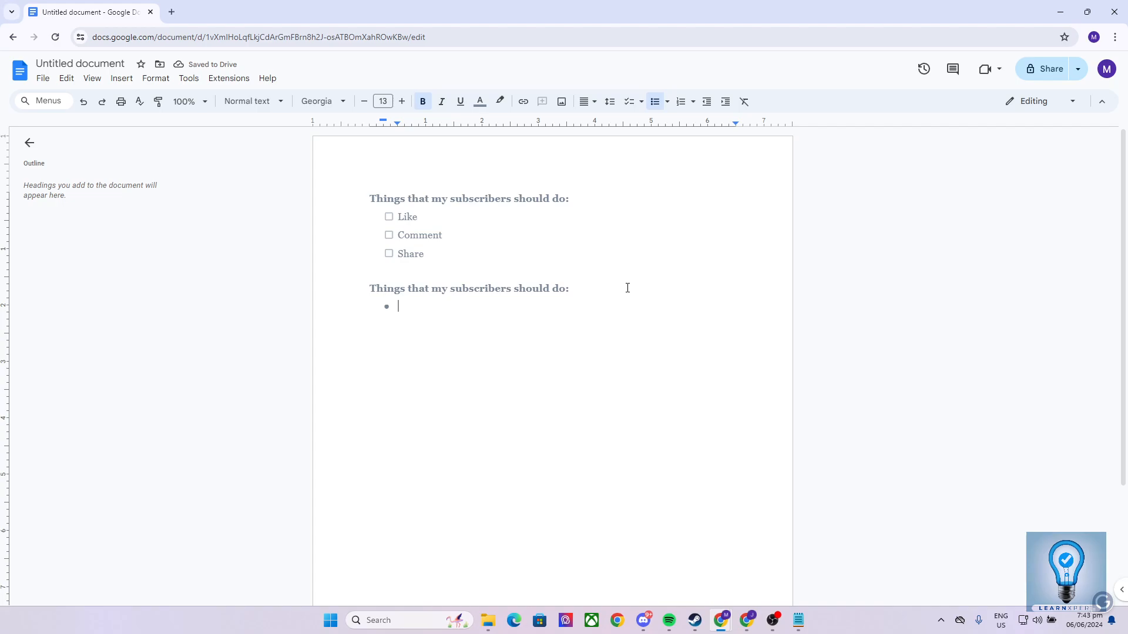
type("Like")
key("BackSpace")
key("BackSpace")
key("BackSpace")
key("BackSpace")
key("ctrl+v")
key("ctrl+z")
key("ctrl+v")
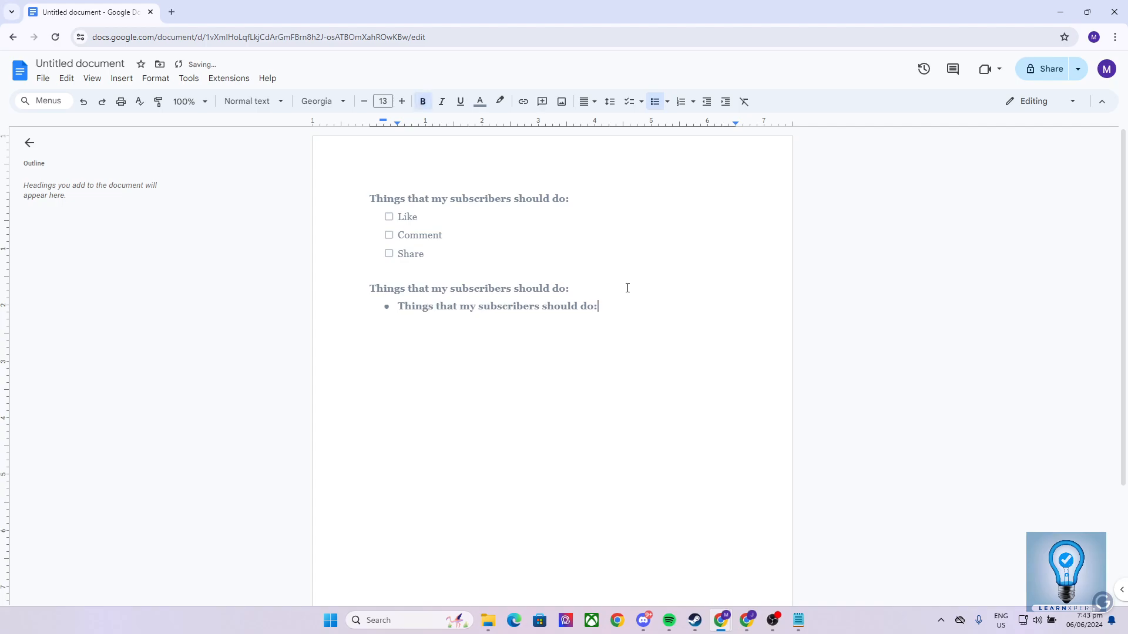
key("ctrl+z")
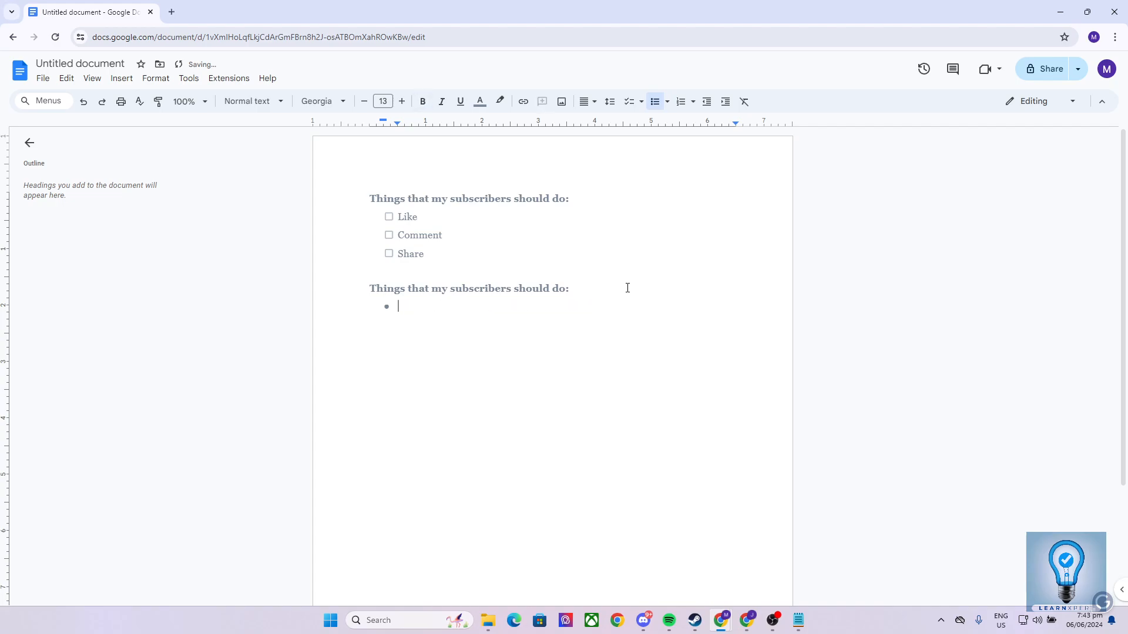
Fill the bulleted list with the non-bold items Like, Comment and Share
key("ctrl+b")
type("Like")
key("BackSpace")
key("BackSpace")
key("BackSpace")
key("BackSpace")
type("L")
key("Return")
type("C")
type("ment")
key("Return")
type("Sh")
key("BackSpace")
type("hare")
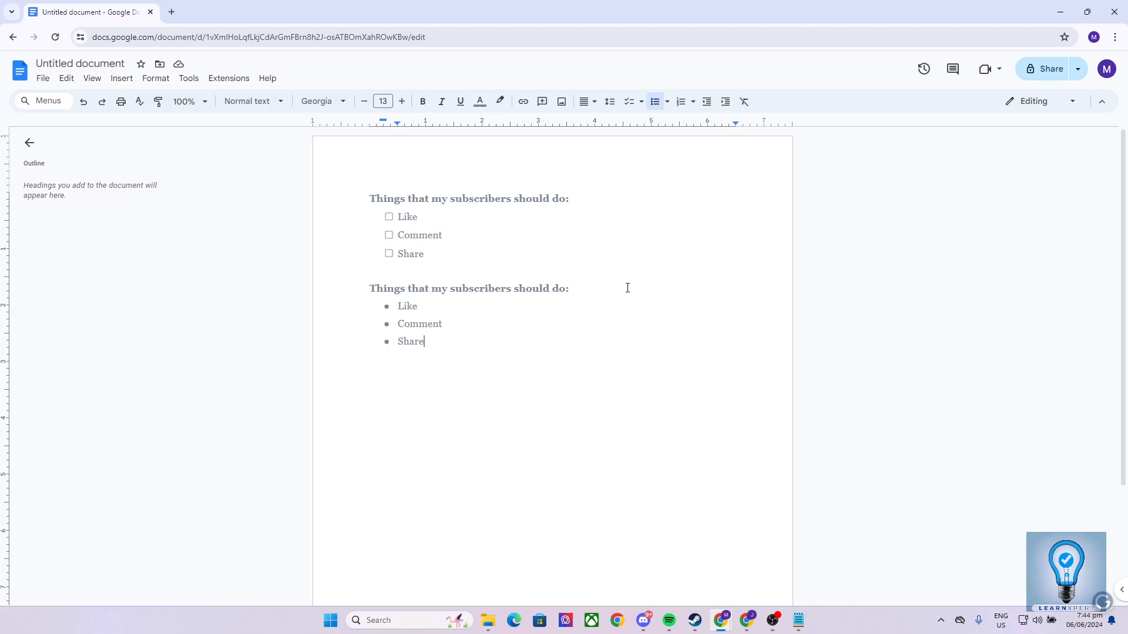
End the bulleted list and paste the copied heading below it after a blank line
key("Return")
key("Return")
key("Return")
key("ctrl+v")
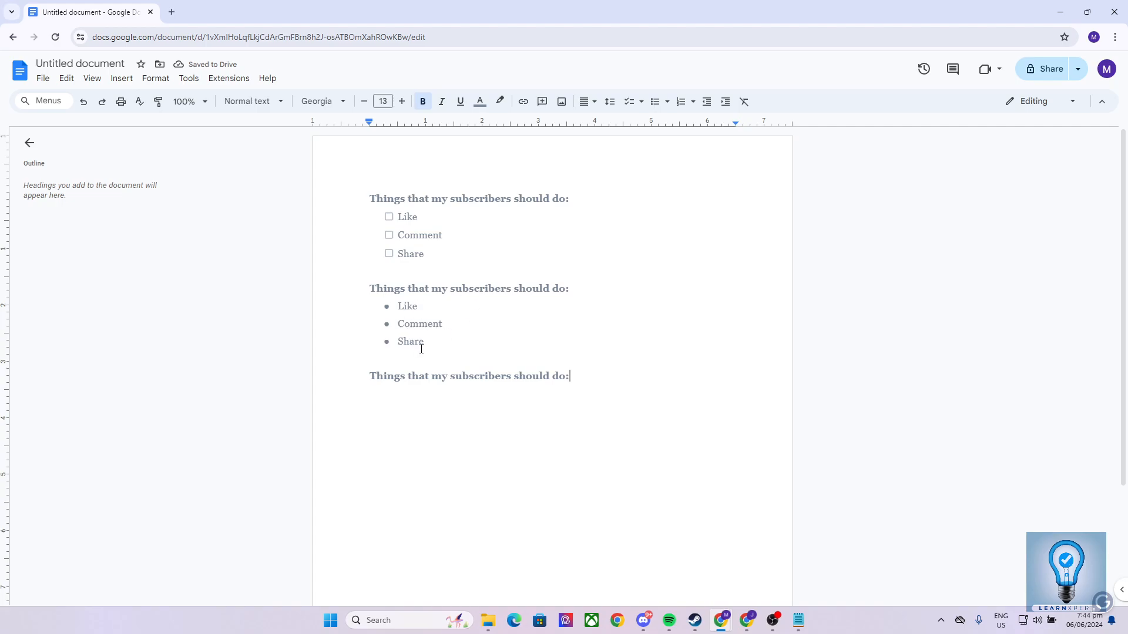
Turn off bold on a new line under the third heading and start a numbered list in the default style
key("Return")
left_click(423, 101)
left_click(694, 104)
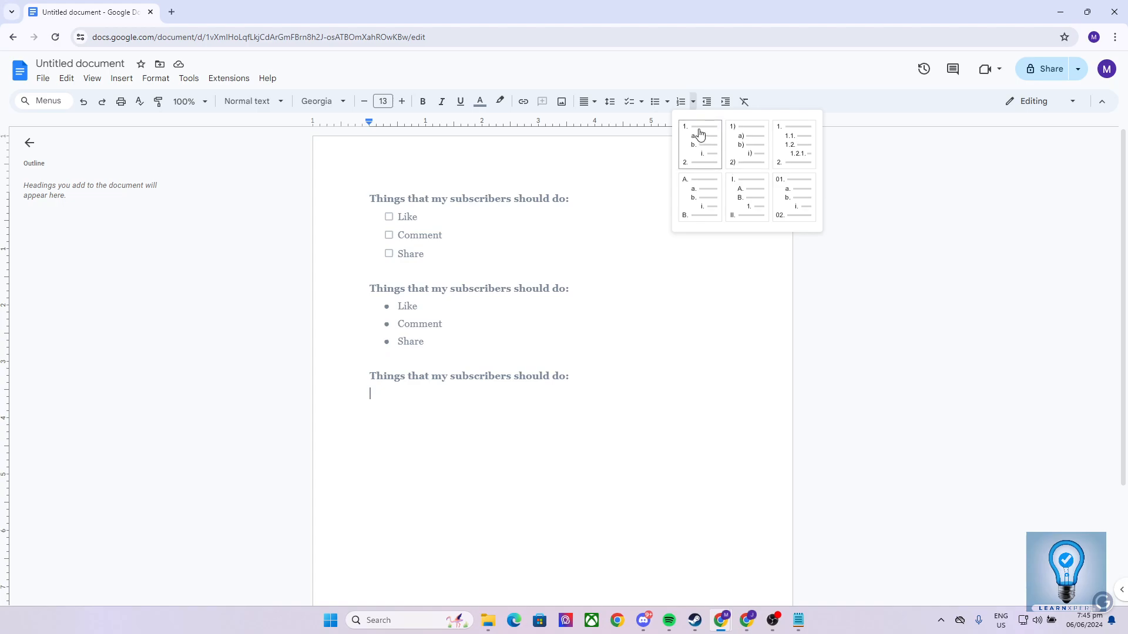
left_click(693, 101)
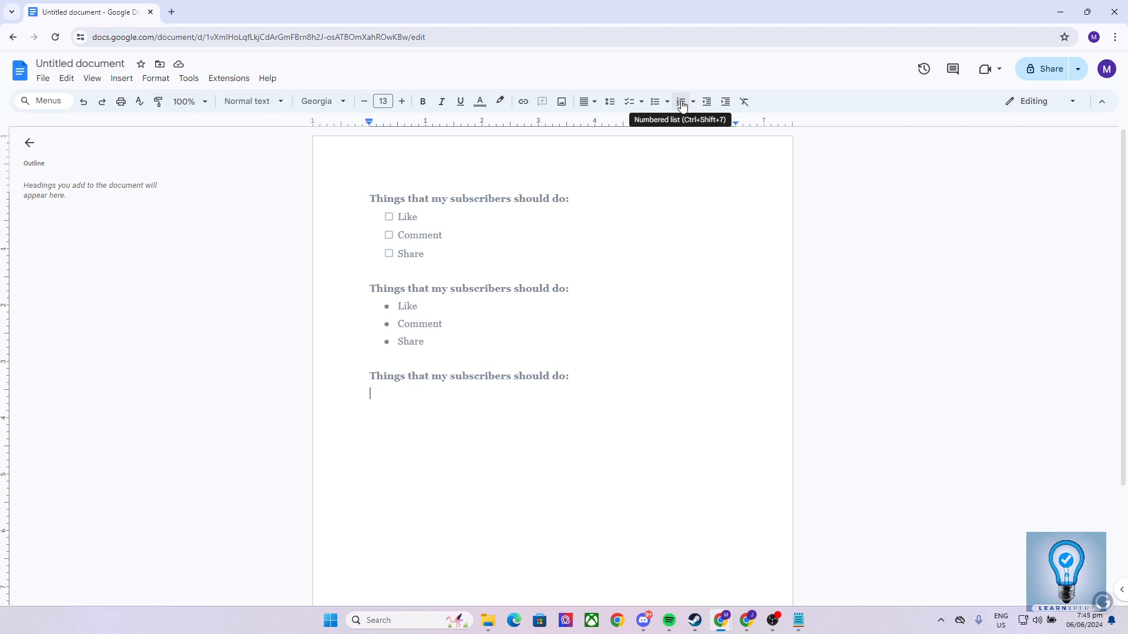
left_click(682, 103)
scroll(576, 430, "down", 2)
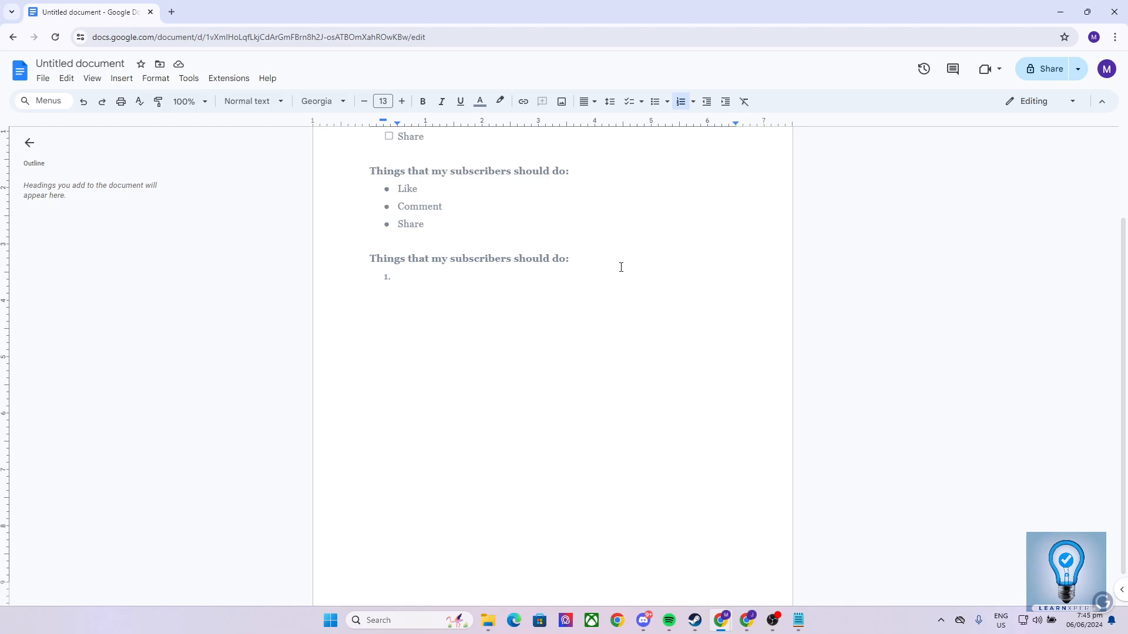
scroll(523, 345, "up", 2)
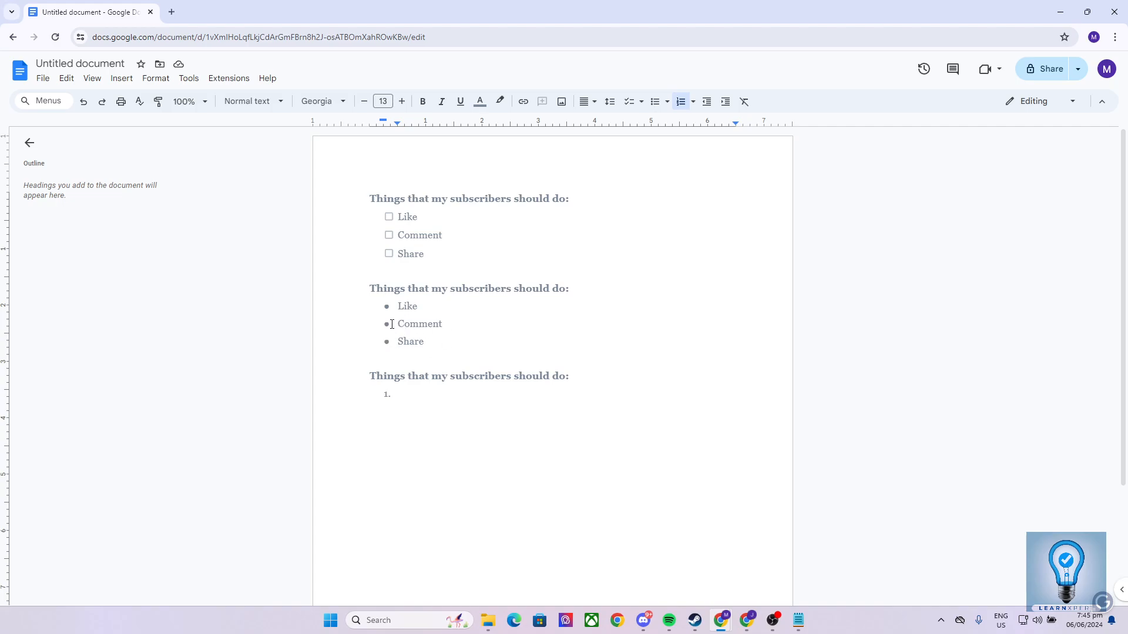
Fill the numbered list with the items Like, Comment and Share, and end the list after the last item
type("Like")
key("Return")
type("Comment")
key("Return")
key("BackSpace")
key("BackSpace")
type("t")
key("Return")
type("Share")
key("Return")
key("Return")
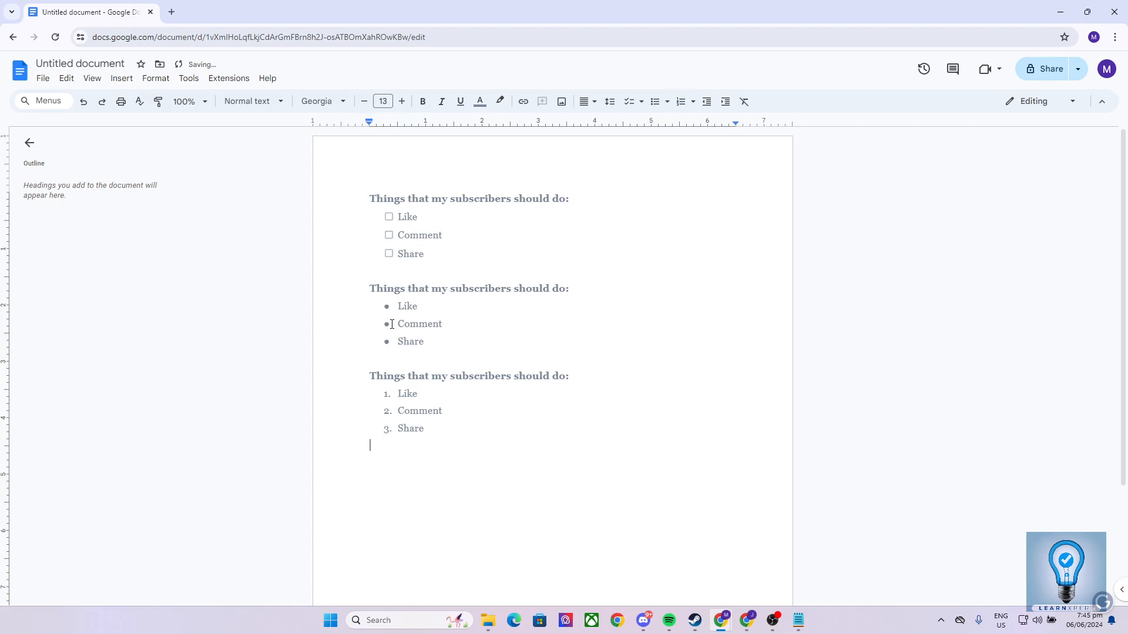
Add the closing line "Thank you for watching!" below the numbered list, separated by a blank line
key("Return")
type("Thank you for watching")
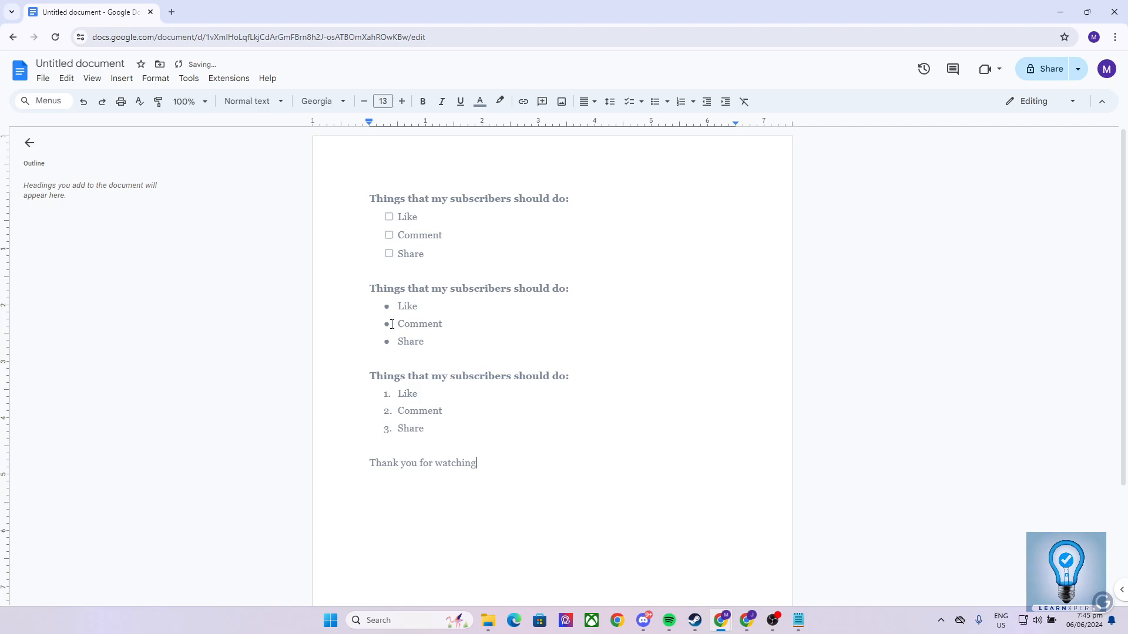
type("!")
scroll(582, 482, "down", 2)
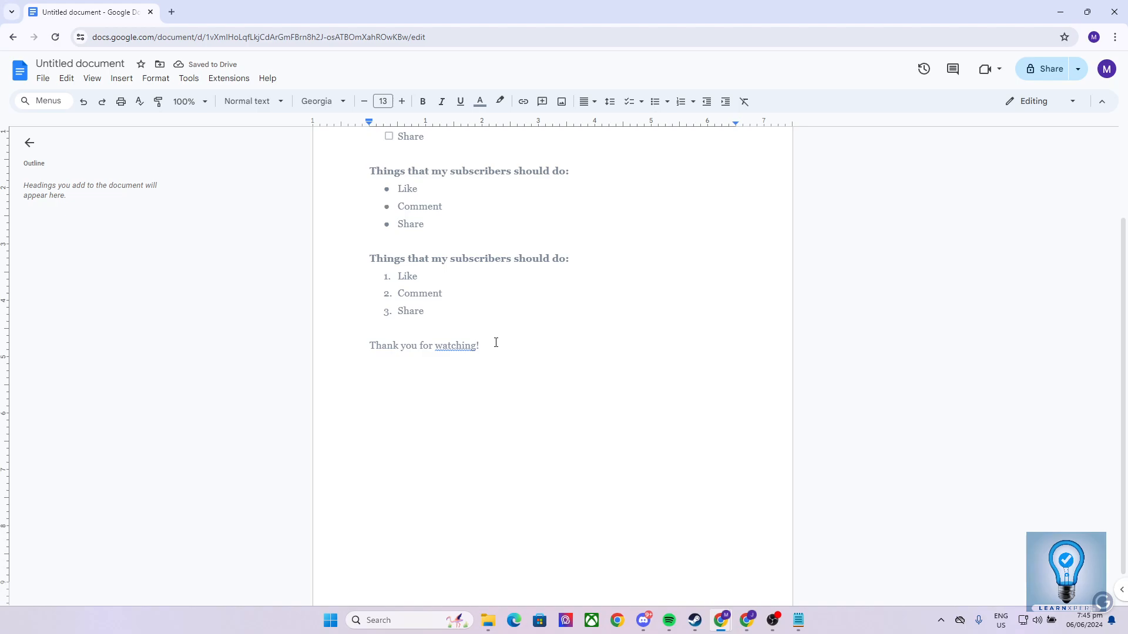
left_click_drag(496, 345, 396, 344)
left_click_drag(491, 347, 379, 351)
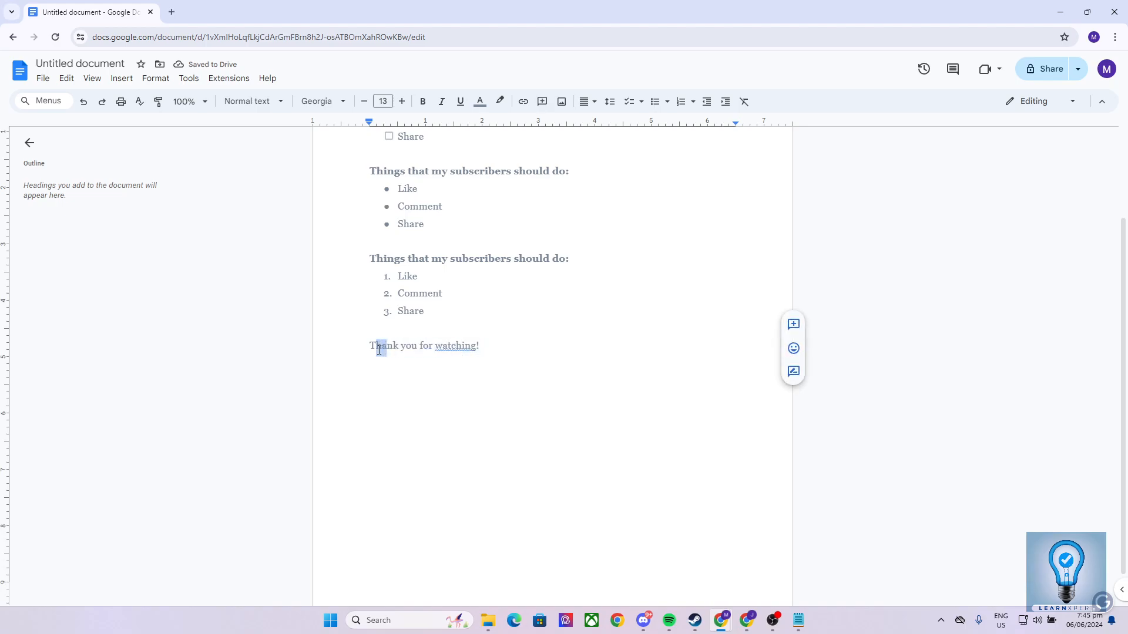
left_click(534, 353)
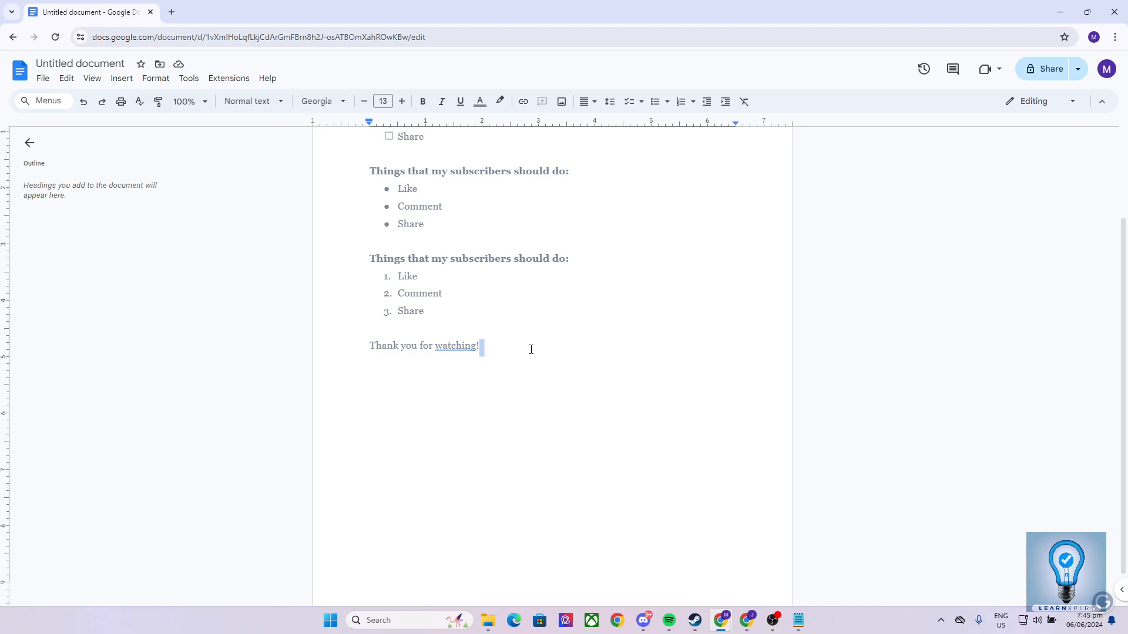
left_click(531, 350)
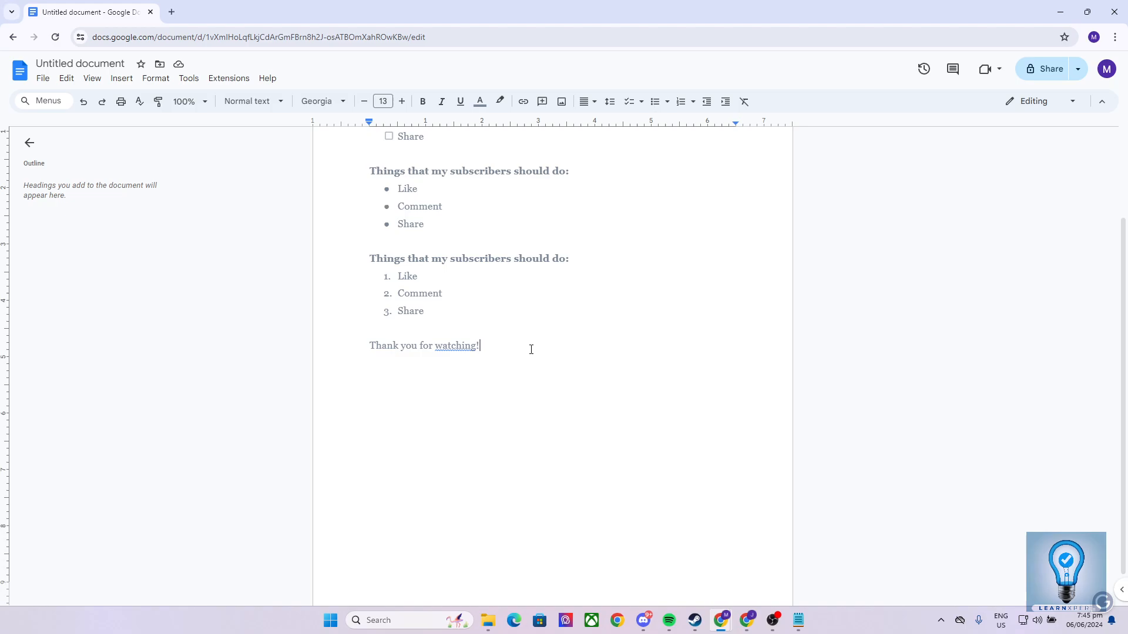